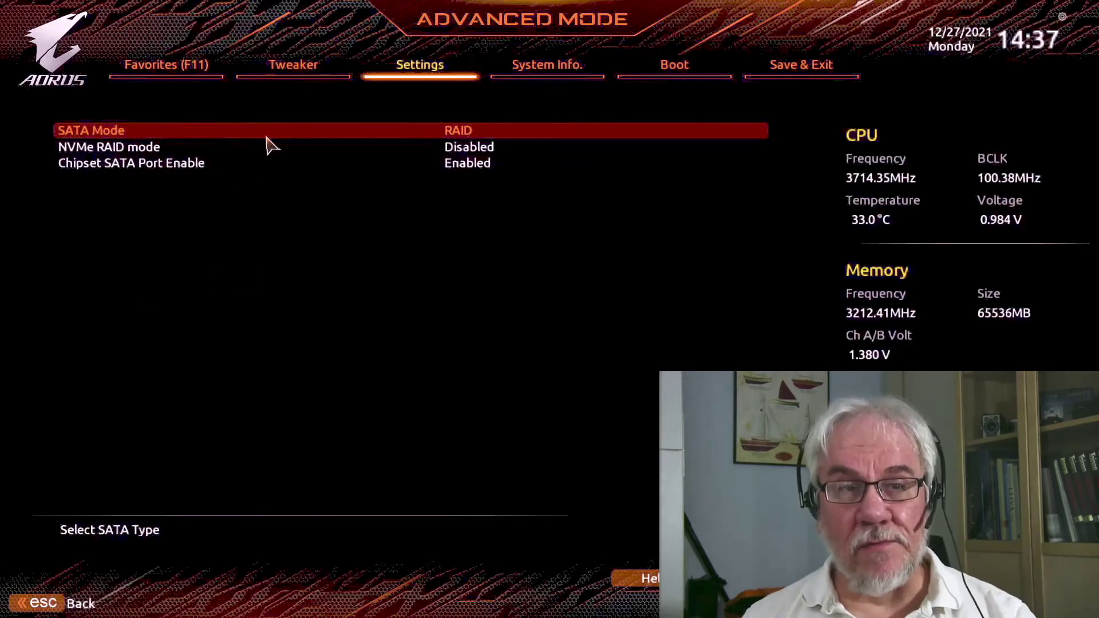
# Step: Leave SATA Mode on RAID and bring up the Save & Exit options
pyautogui.click(461, 138)
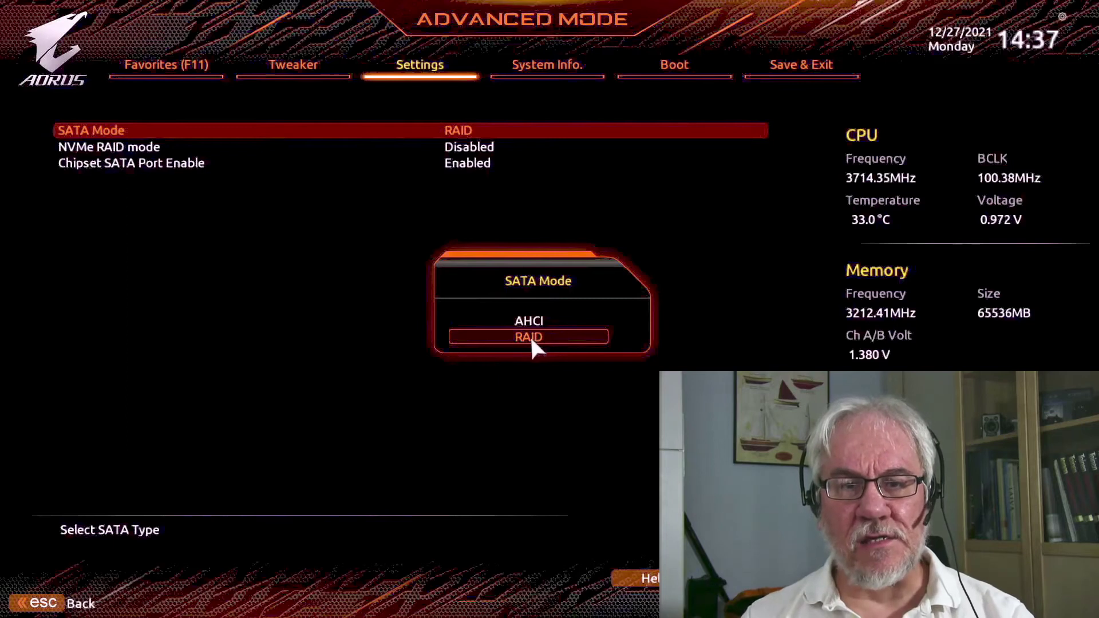
pyautogui.press('Escape')
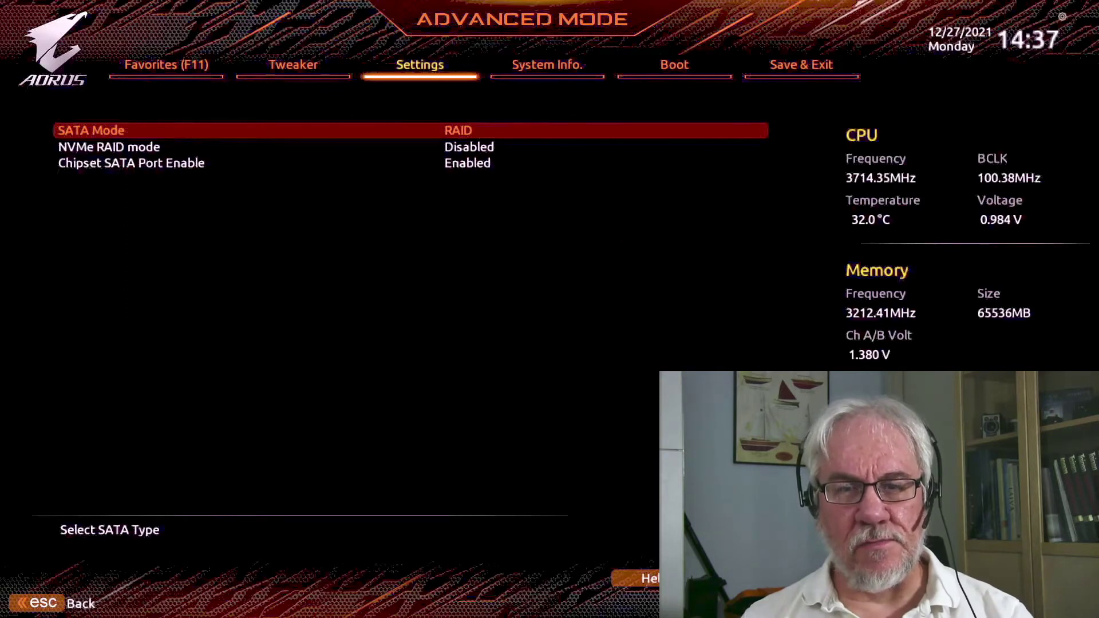
pyautogui.click(796, 70)
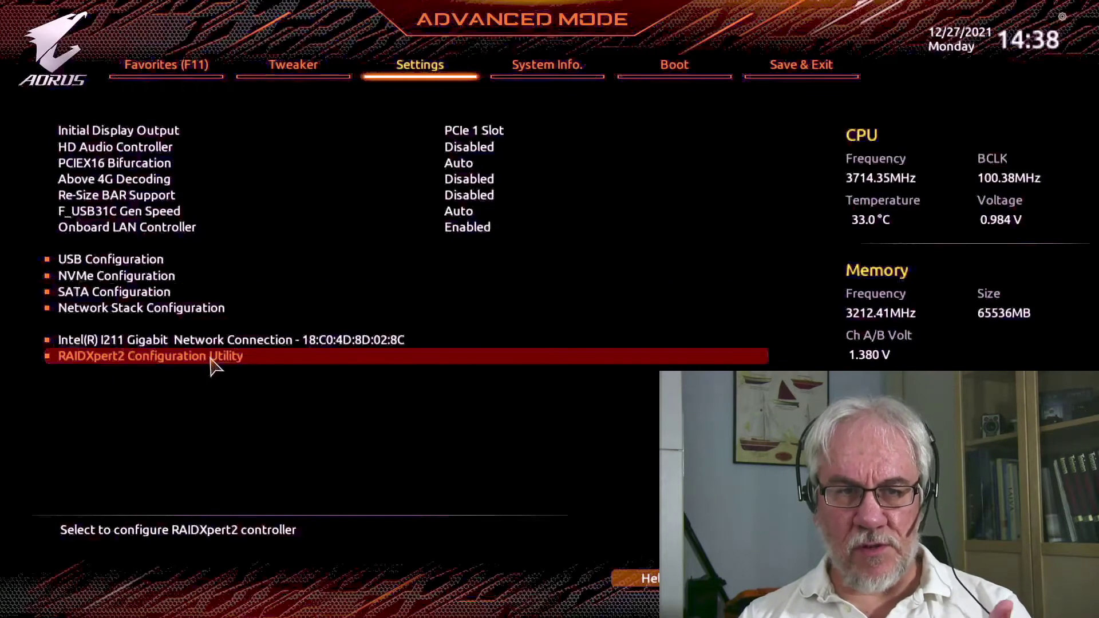
# Step: Go to Array Management in the RAIDXpert2 Configuration Utility
pyautogui.click(210, 359)
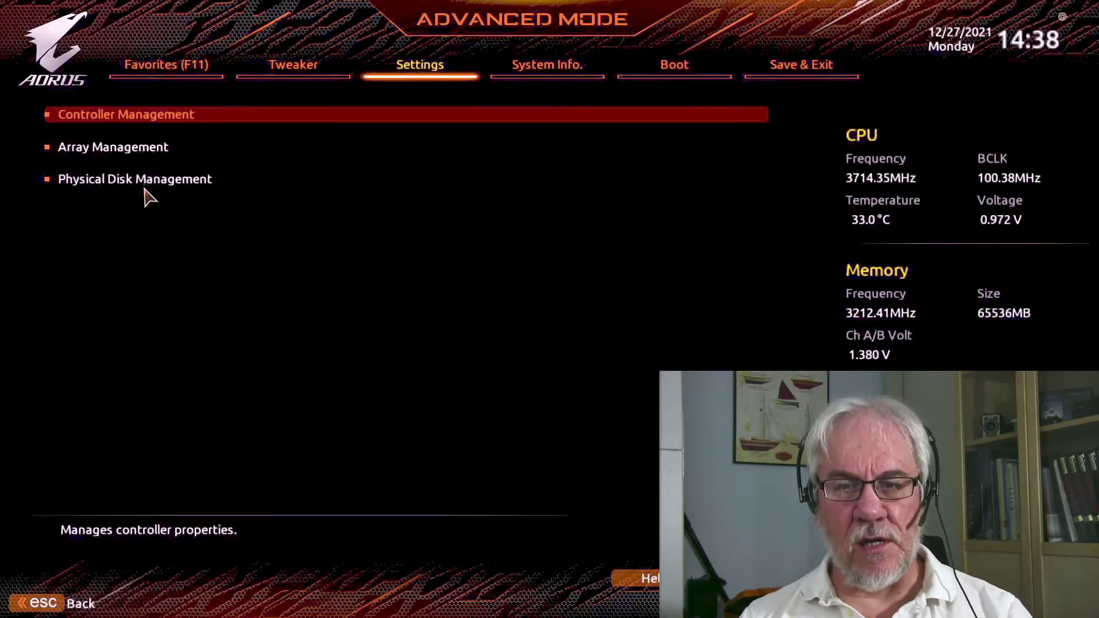
pyautogui.click(139, 152)
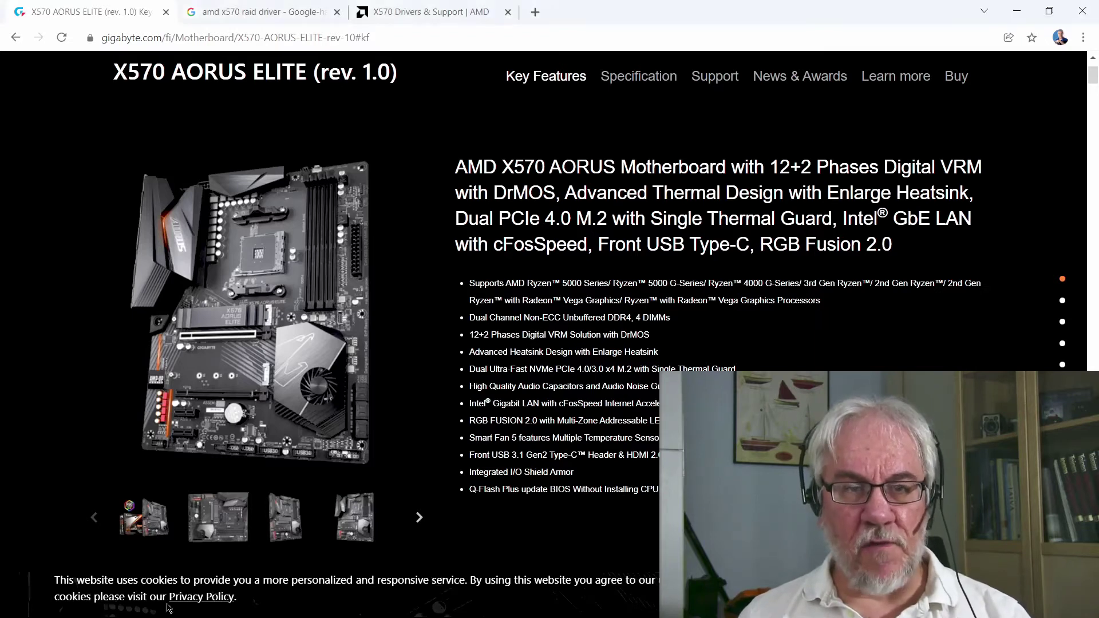
# Step: Switch from the Google results to the X570 Drivers & Support | AMD page
pyautogui.click(283, 12)
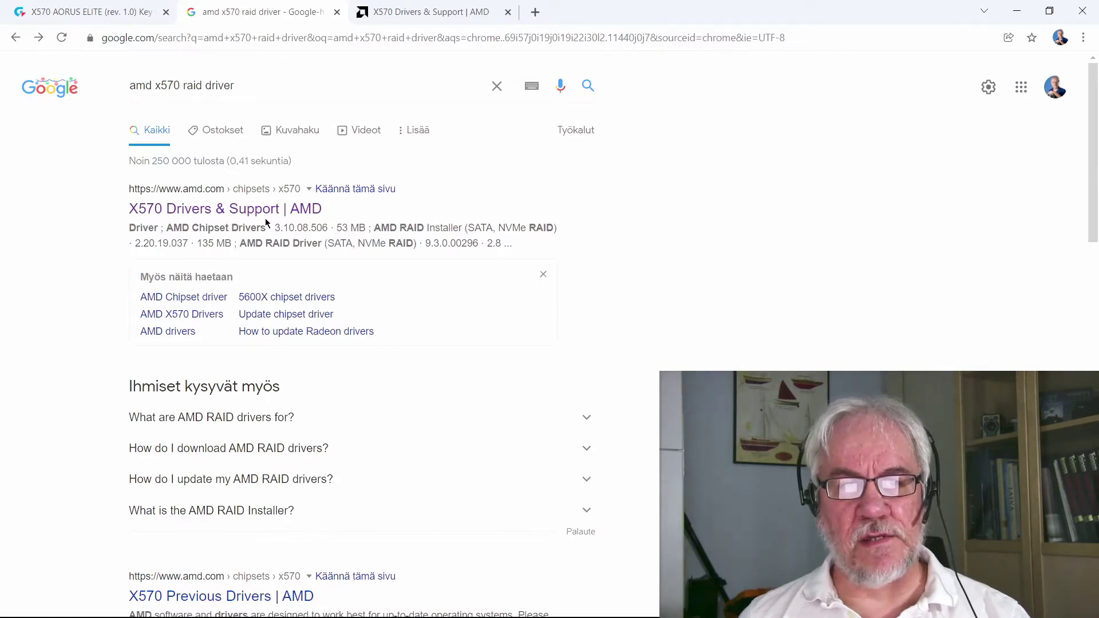
pyautogui.click(440, 23)
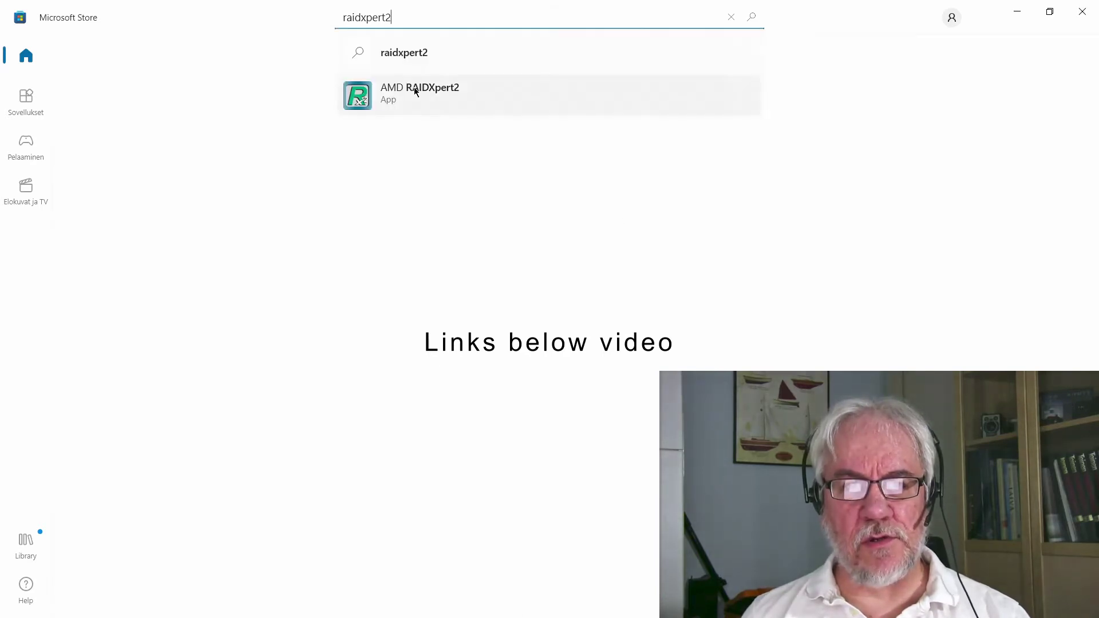
# Step: Select the AMD RAIDXpert2 suggestion in the Store and start its Get download
pyautogui.click(415, 92)
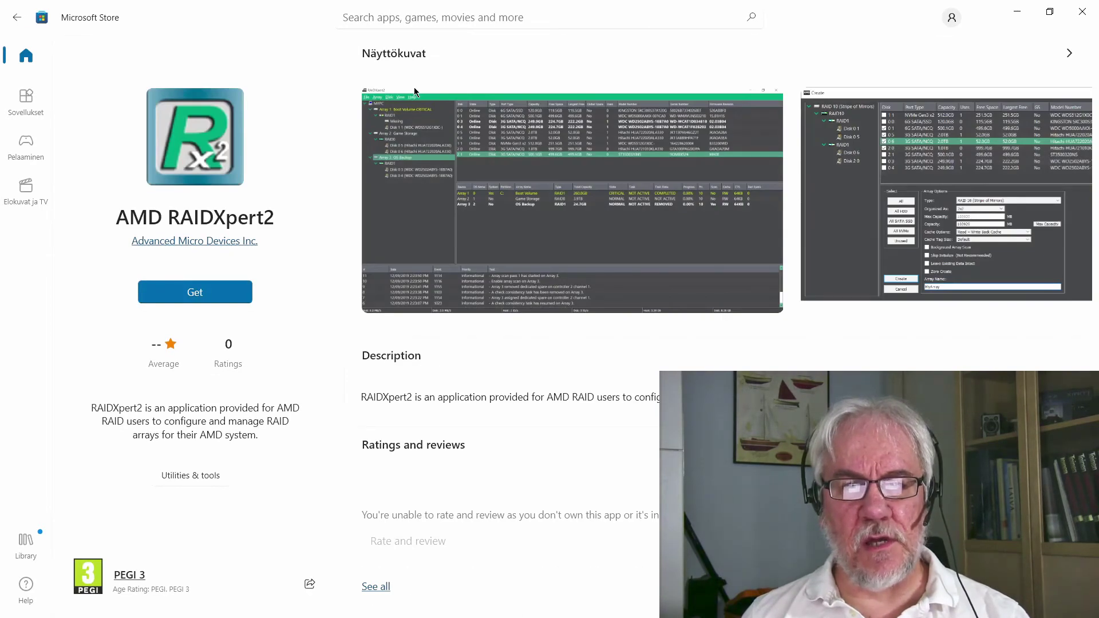
pyautogui.click(196, 297)
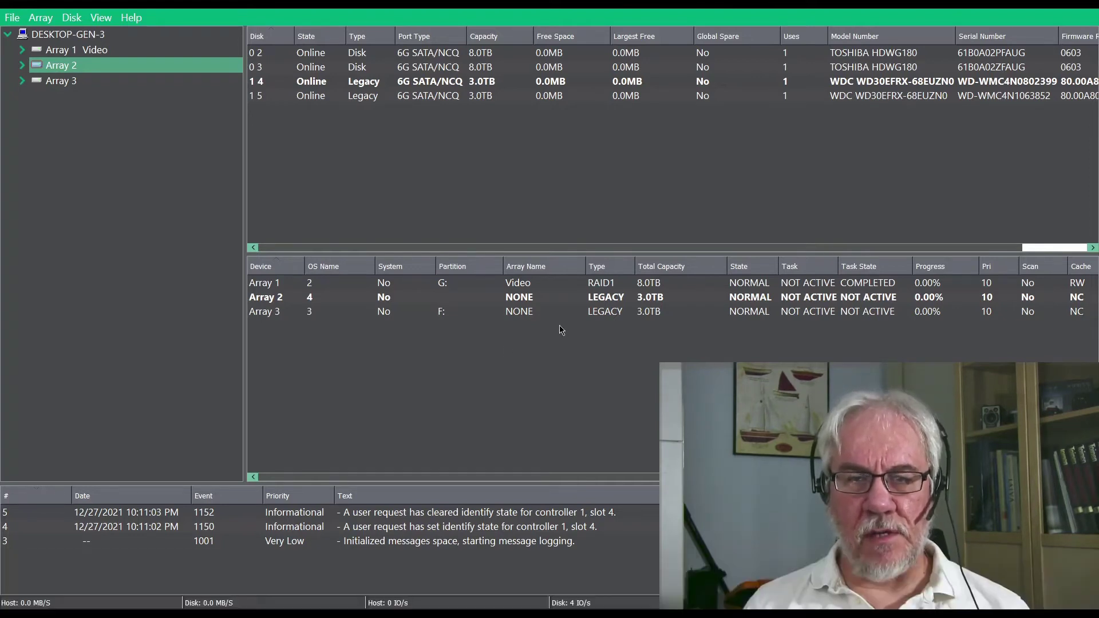
# Step: Inspect Array 2's legacy disk, then delete Array 2 and Array 3, confirming each
pyautogui.click(21, 66)
pyautogui.click(35, 81)
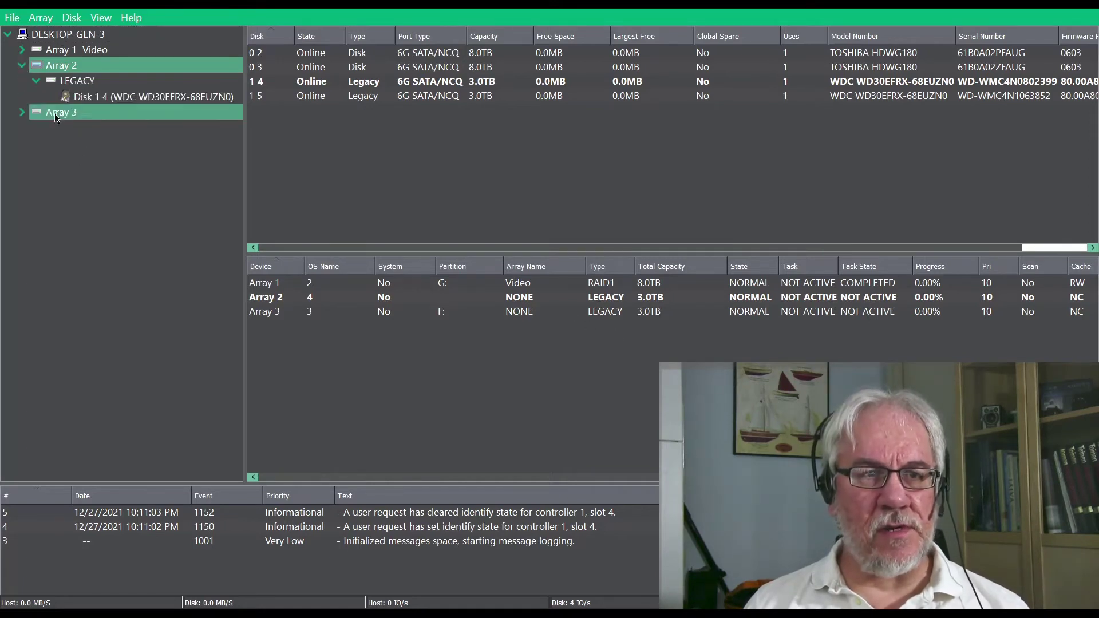
pyautogui.click(147, 99)
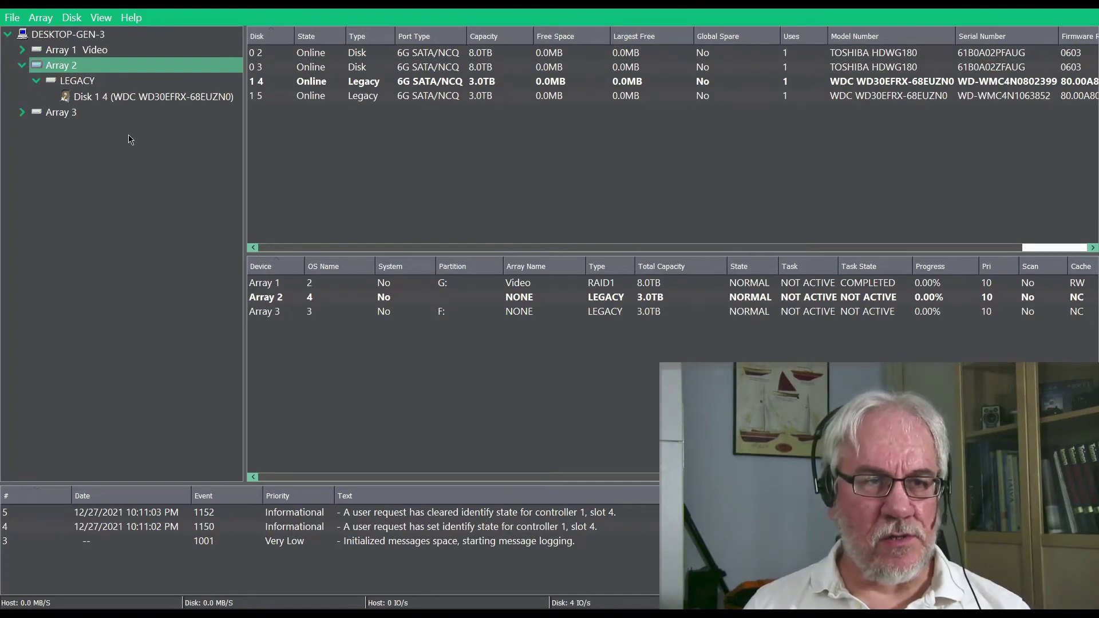
pyautogui.rightClick(65, 69)
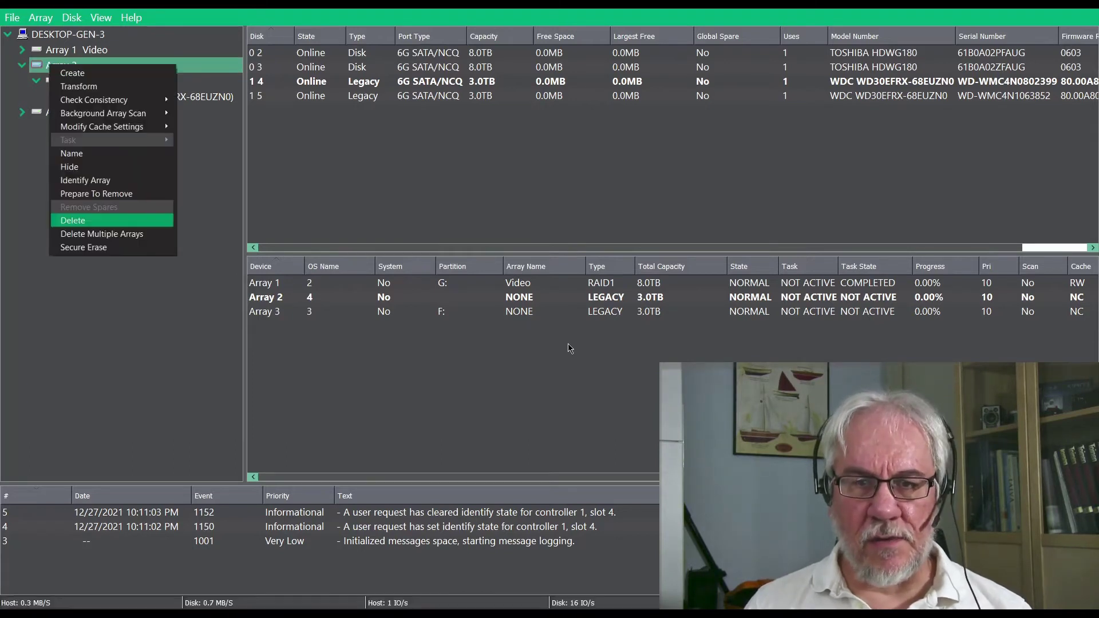
pyautogui.press('Return')
pyautogui.hotkey('shift', 'F10')
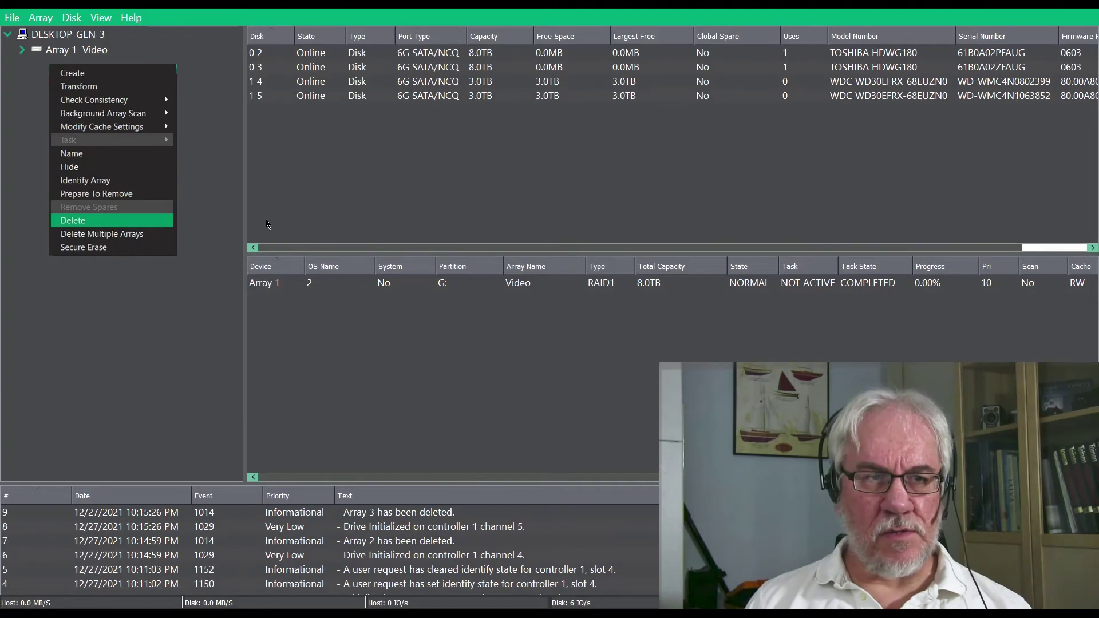
pyautogui.press('Return')
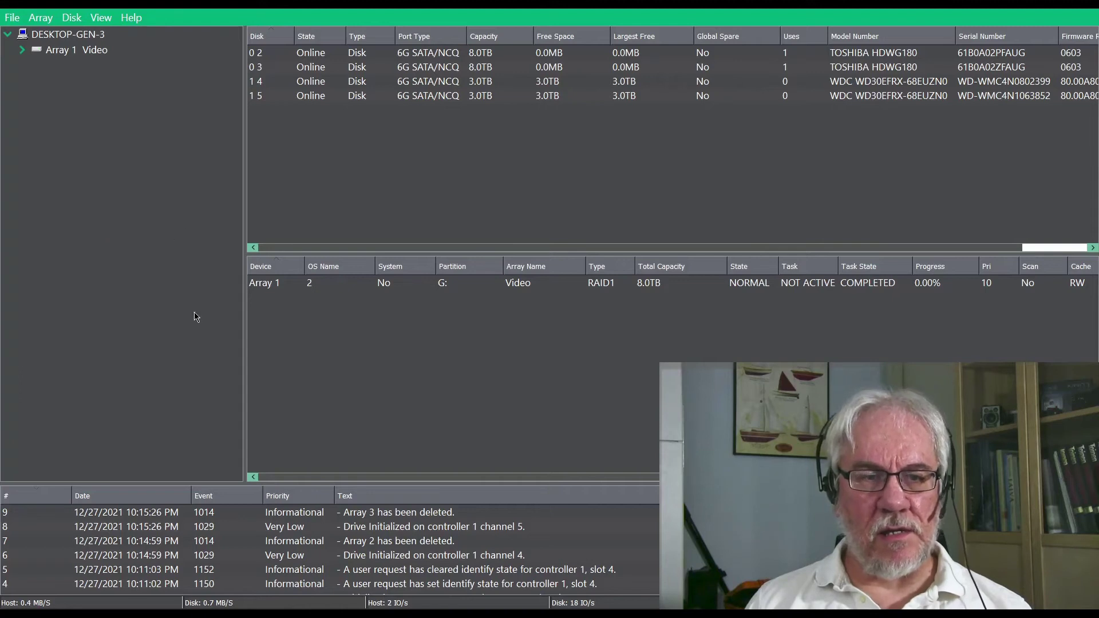
# Step: Create a new RAID 1 array named 'Photos' from the two 3TB WDC disks
pyautogui.click(40, 20)
pyautogui.click(50, 36)
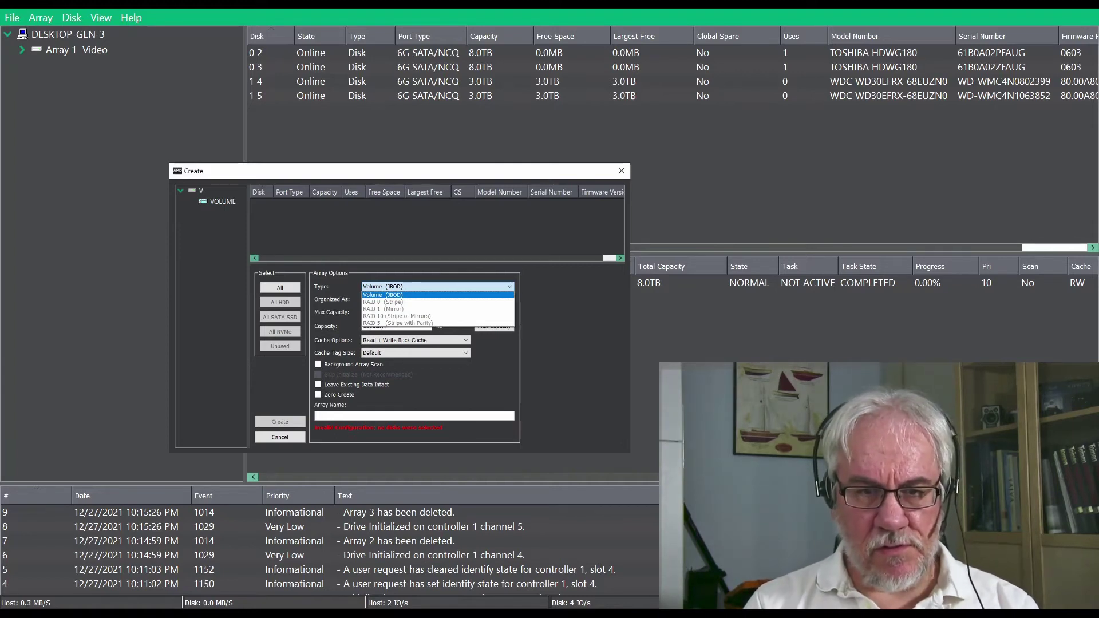
pyautogui.write('Photos')
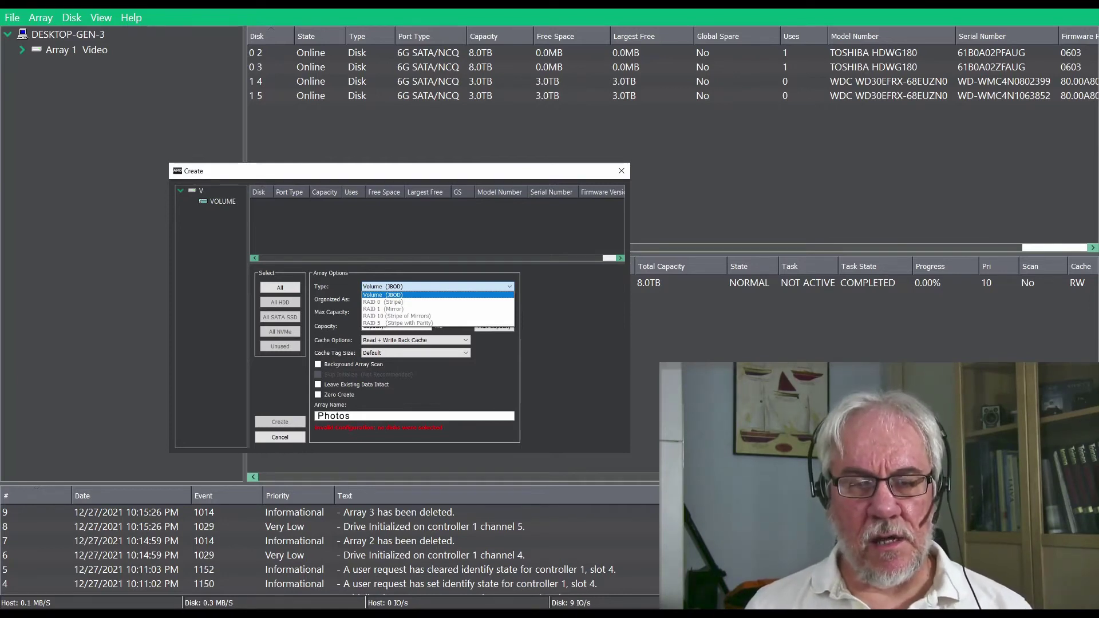
pyautogui.press('BackSpace')
pyautogui.press('BackSpace')
pyautogui.press('BackSpace')
pyautogui.press('BackSpace')
pyautogui.press('BackSpace')
pyautogui.press('BackSpace')
pyautogui.press('Escape')
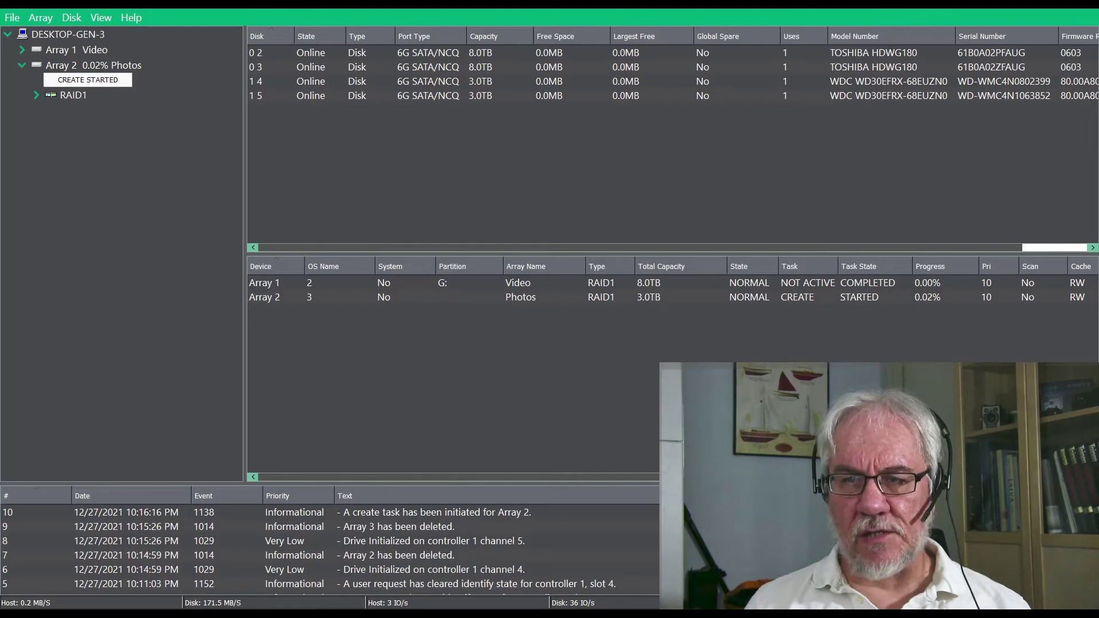
pyautogui.click(1093, 296)
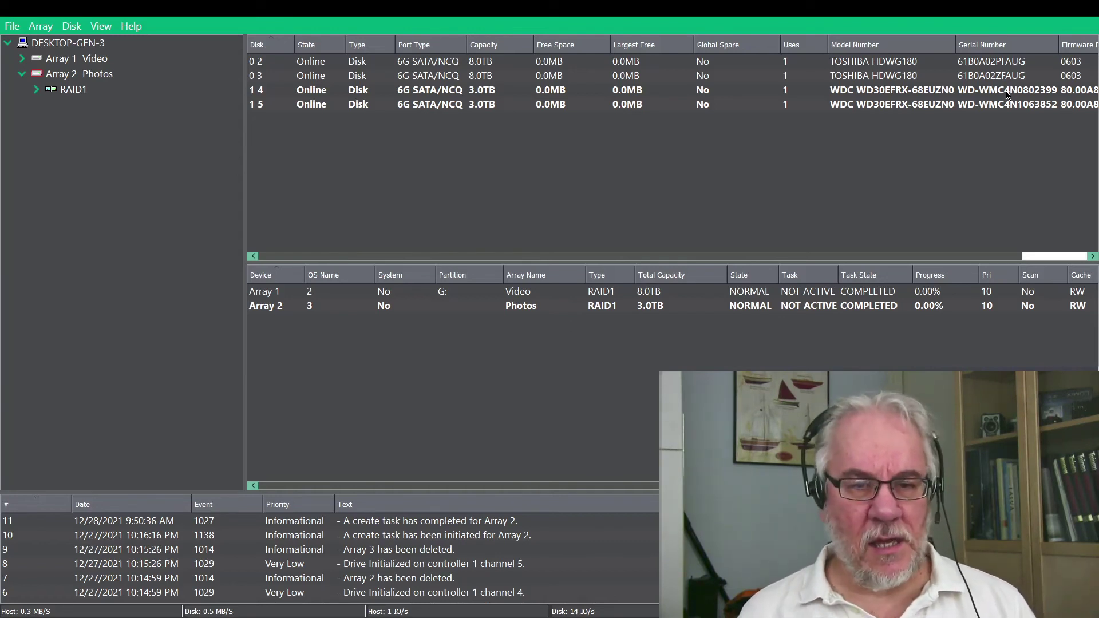
# Step: Read event log rows 11 and 10 on Array 2's create task completing and starting
pyautogui.click(279, 519)
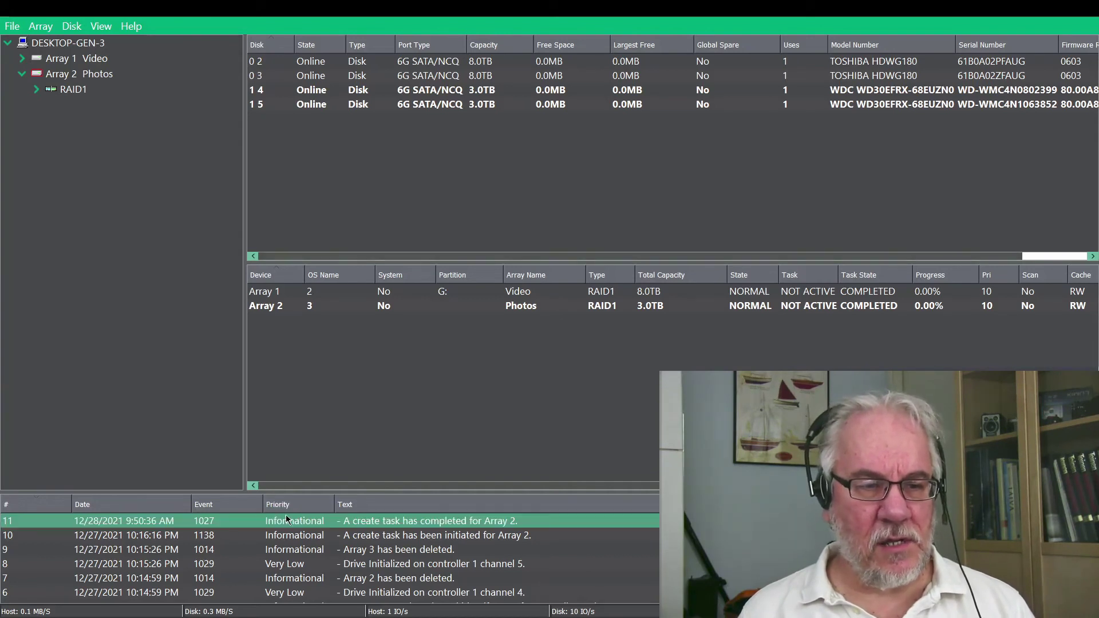
pyautogui.click(195, 537)
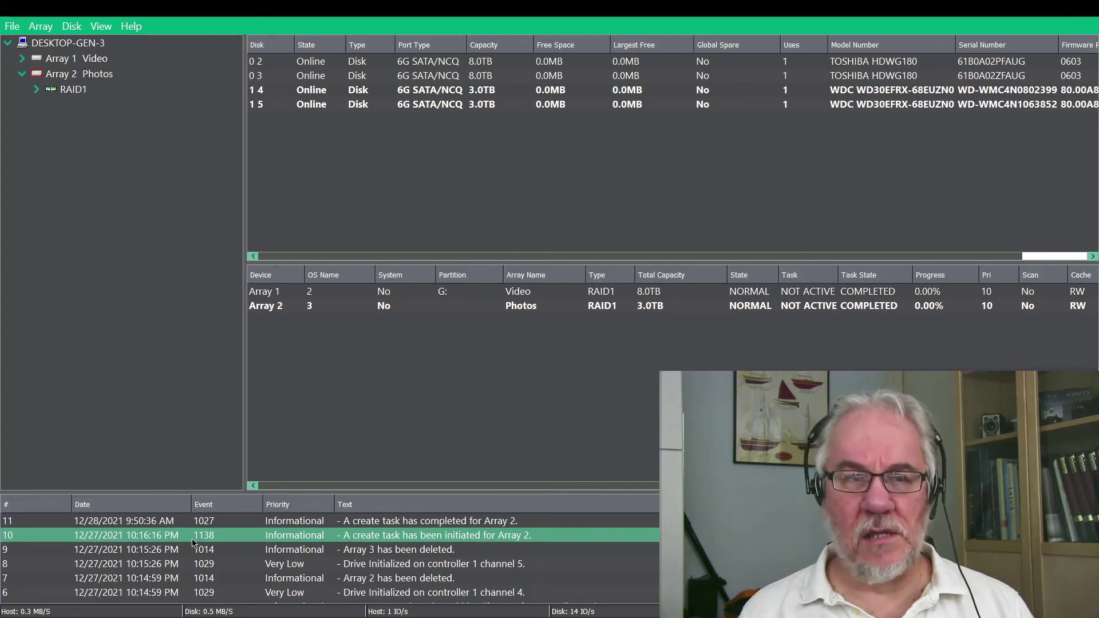
pyautogui.click(175, 525)
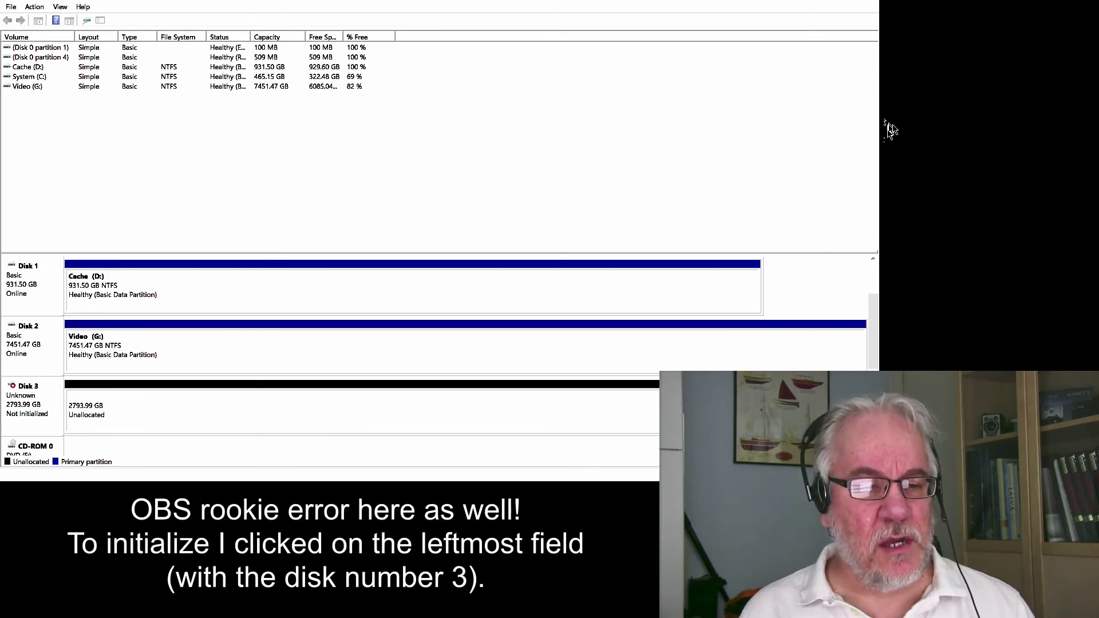
# Step: Select the uninitialized Disk 3 to initialize it
pyautogui.click(29, 400)
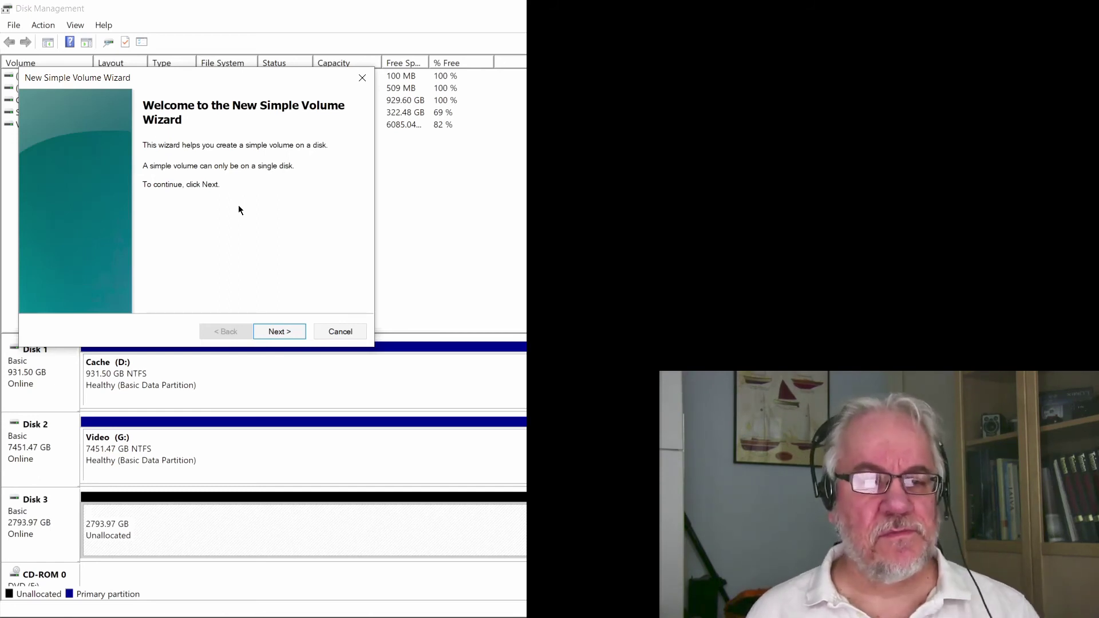
# Step: Set the new volume to 2861028 MB, drive letter F, NTFS, label 'Photo'
pyautogui.click(276, 333)
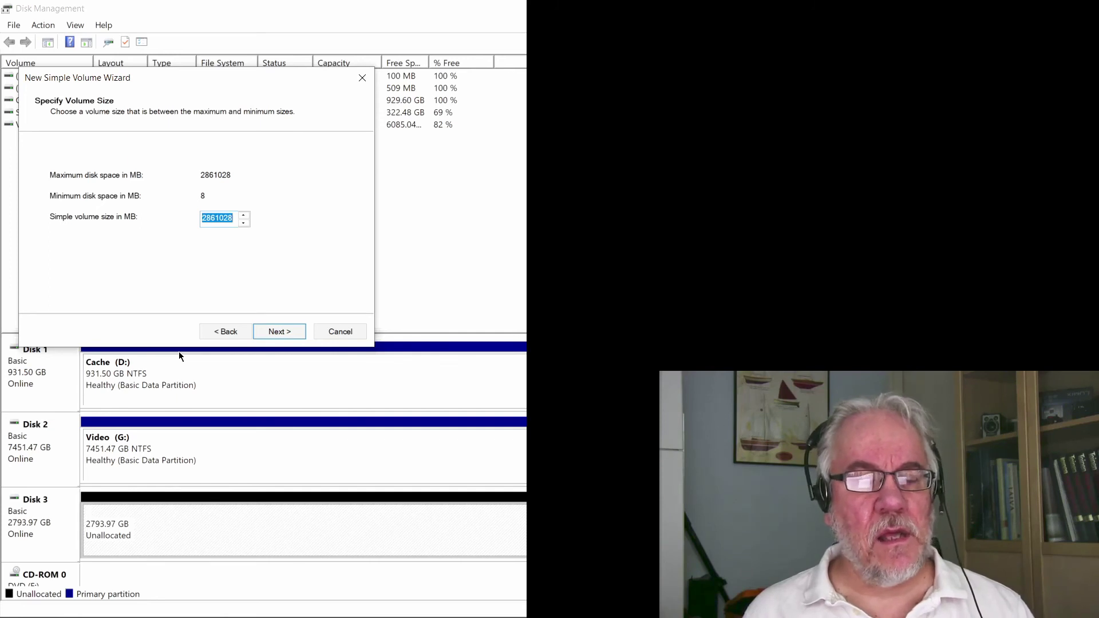
pyautogui.click(274, 333)
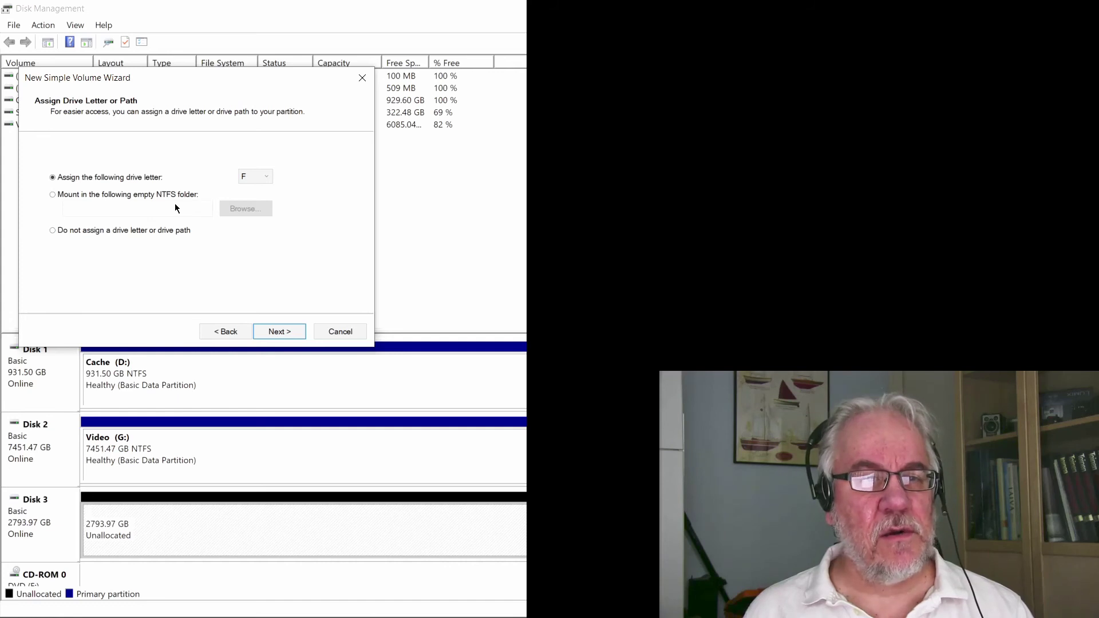
pyautogui.press('Return')
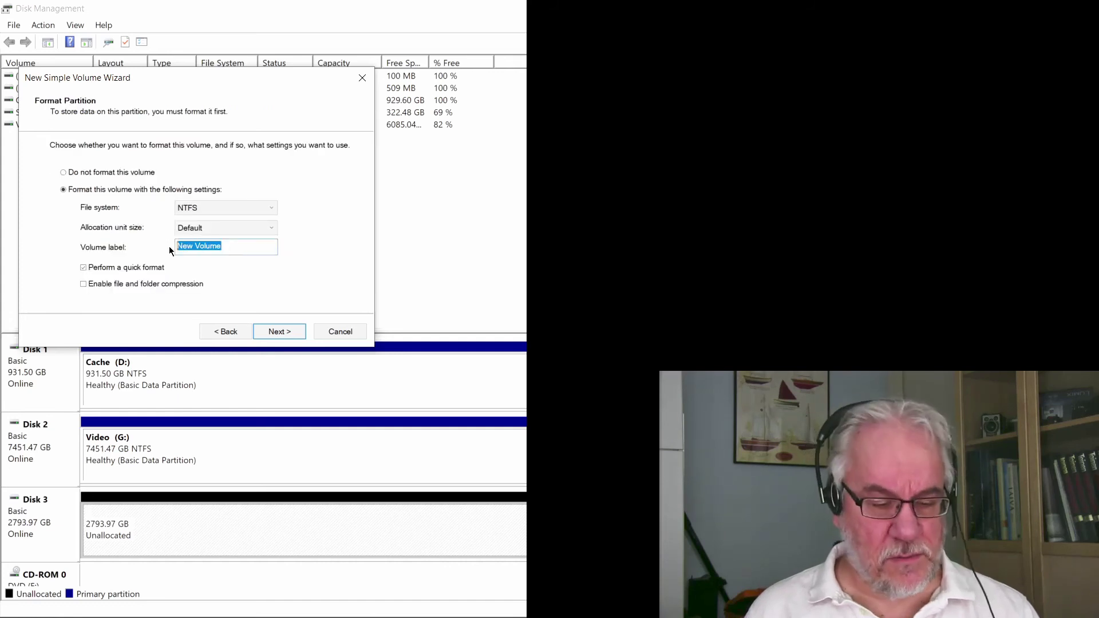
pyautogui.write('Photo')
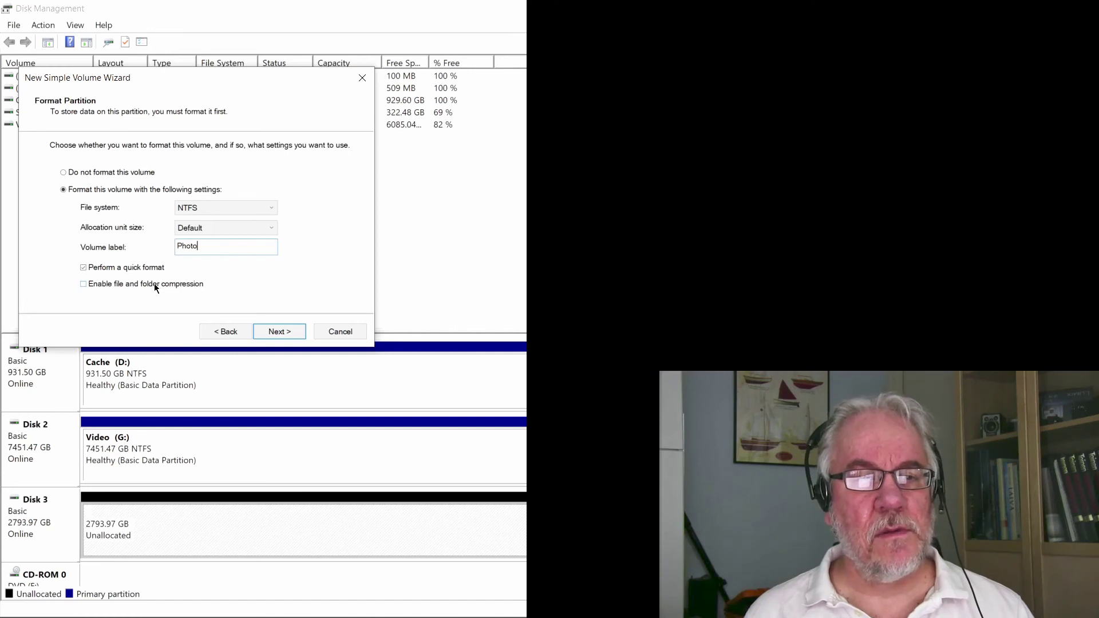
pyautogui.click(276, 332)
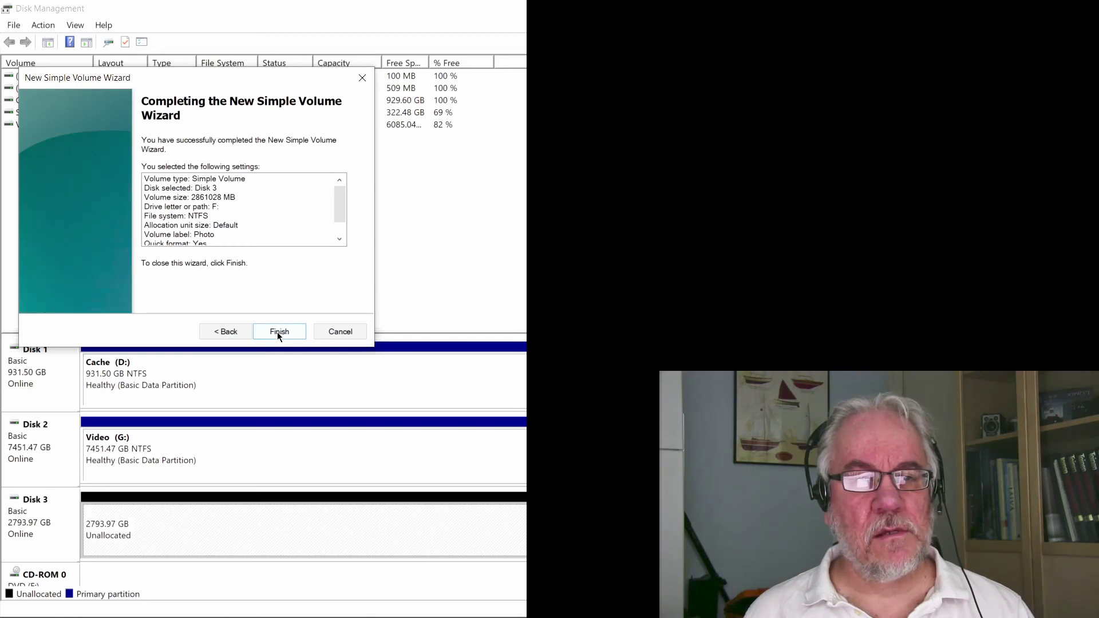
# Step: Finish the wizard to create the Photo (F:) volume
pyautogui.click(279, 332)
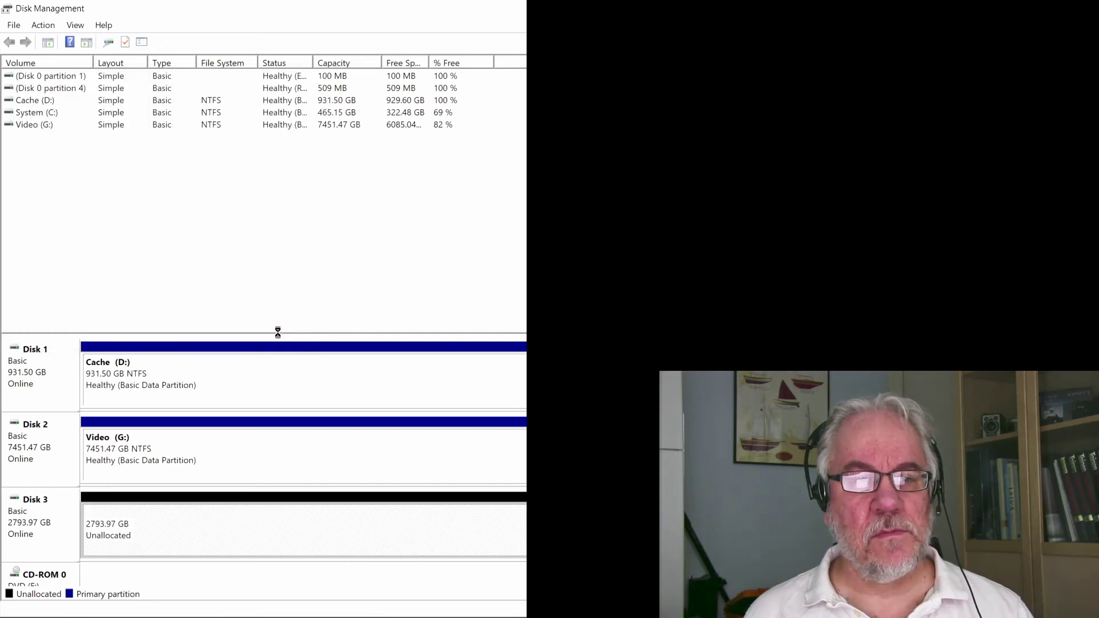